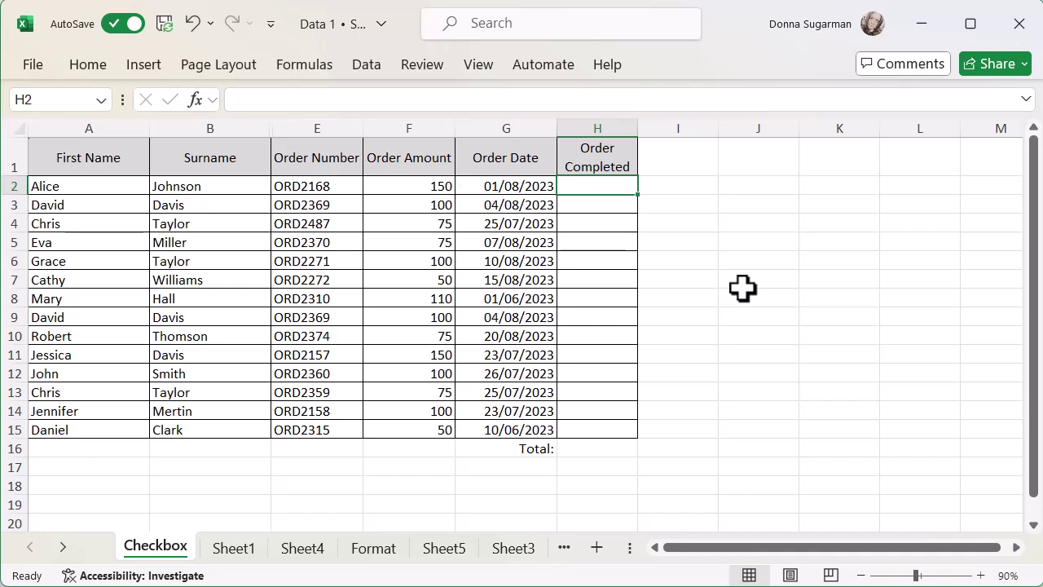
Step: Insert a checkbox in cell H2 under Order Completed, and toggle it on and back off
click(148, 68)
click(184, 104)
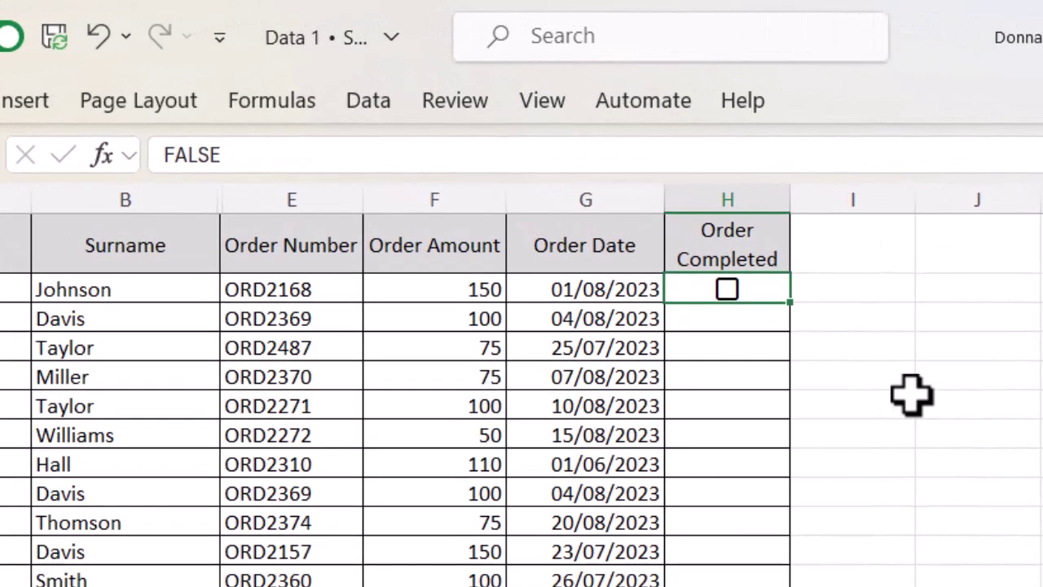
click(727, 290)
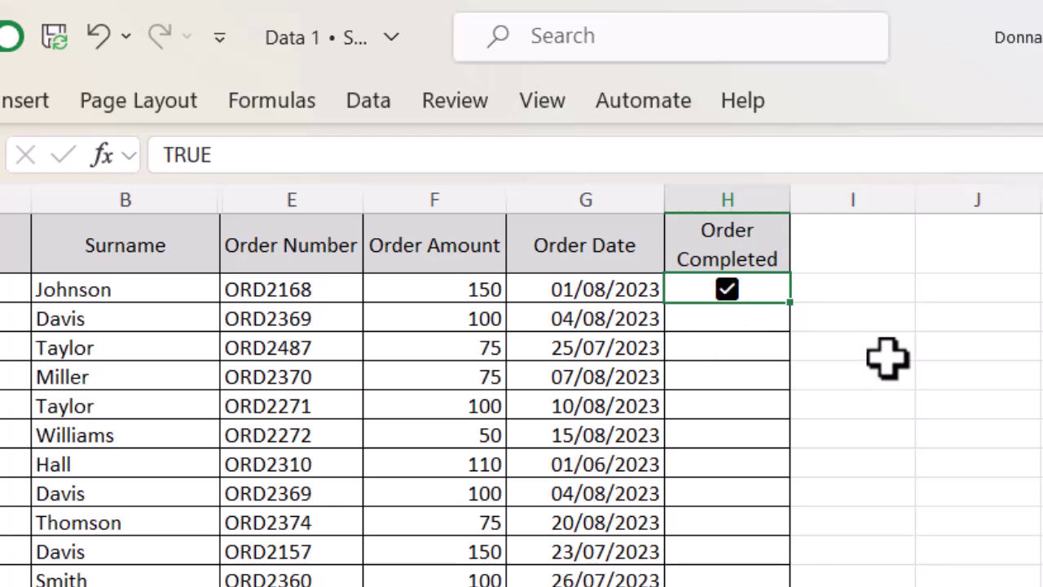
click(727, 290)
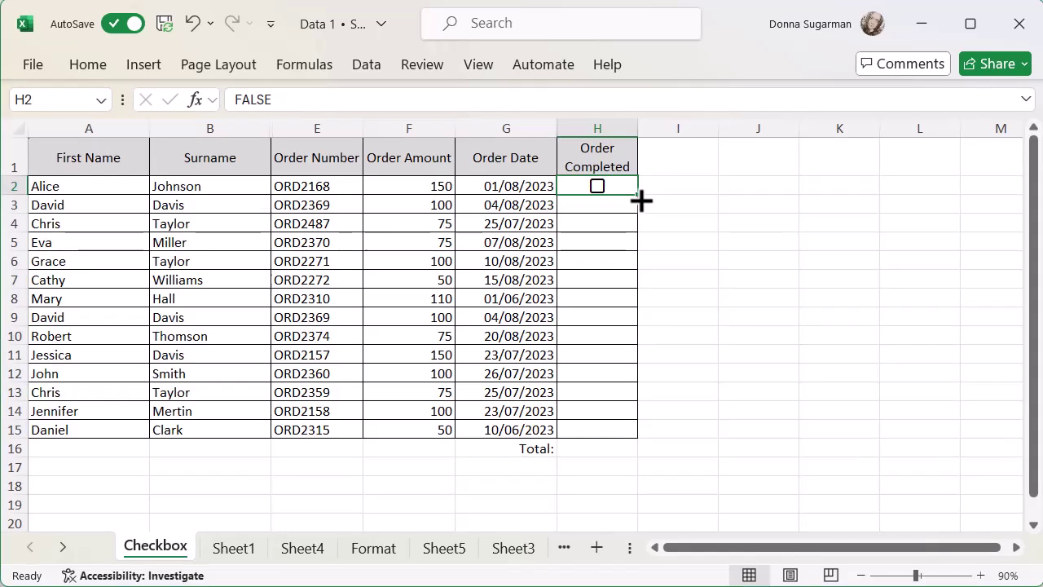
Step: Fill the checkbox from H2 down through H15 and tick the boxes in H5, H9 and H12
drag(641, 200, 622, 434)
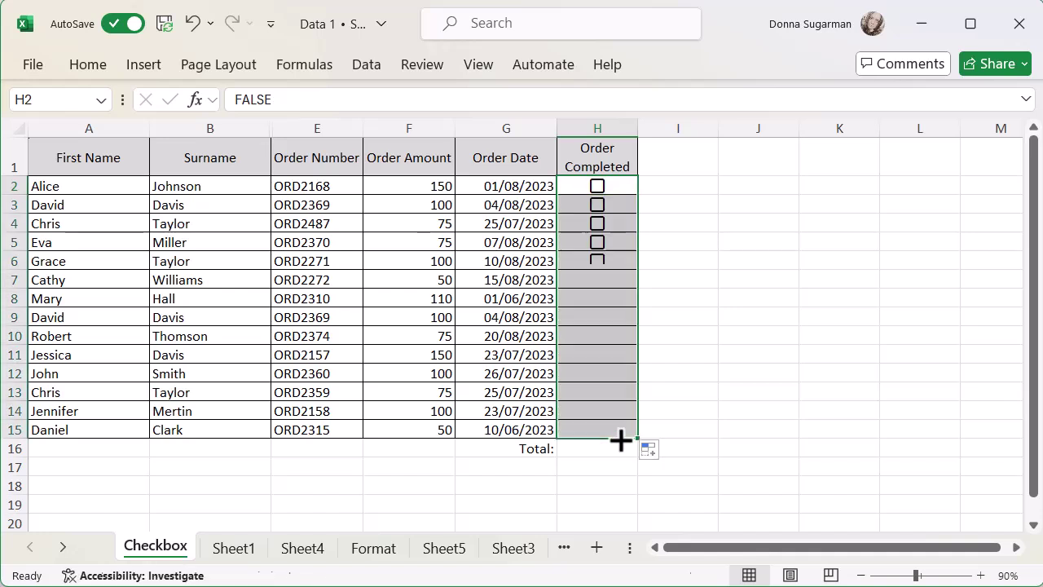
click(732, 419)
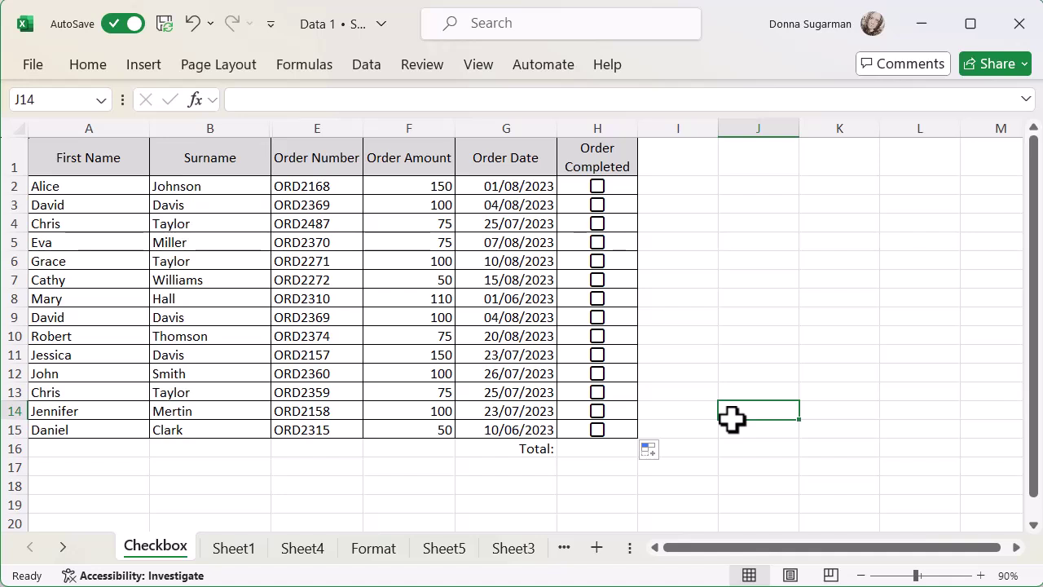
click(597, 243)
click(597, 318)
click(598, 373)
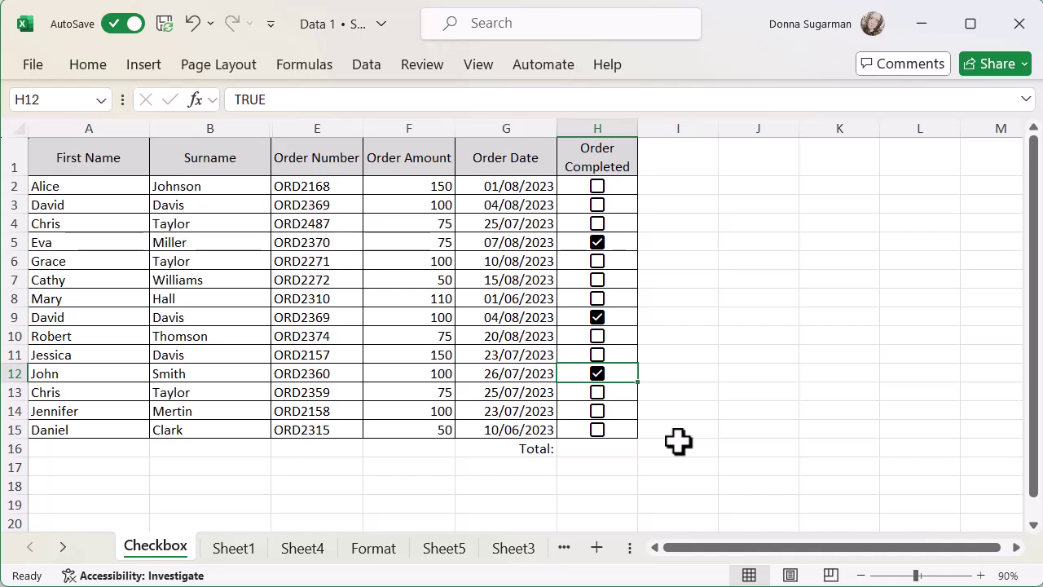
Step: Enter the formula =COUNTIF(H2:H15,true) in the total cell H16 to count the completed orders
click(585, 448)
text(=)
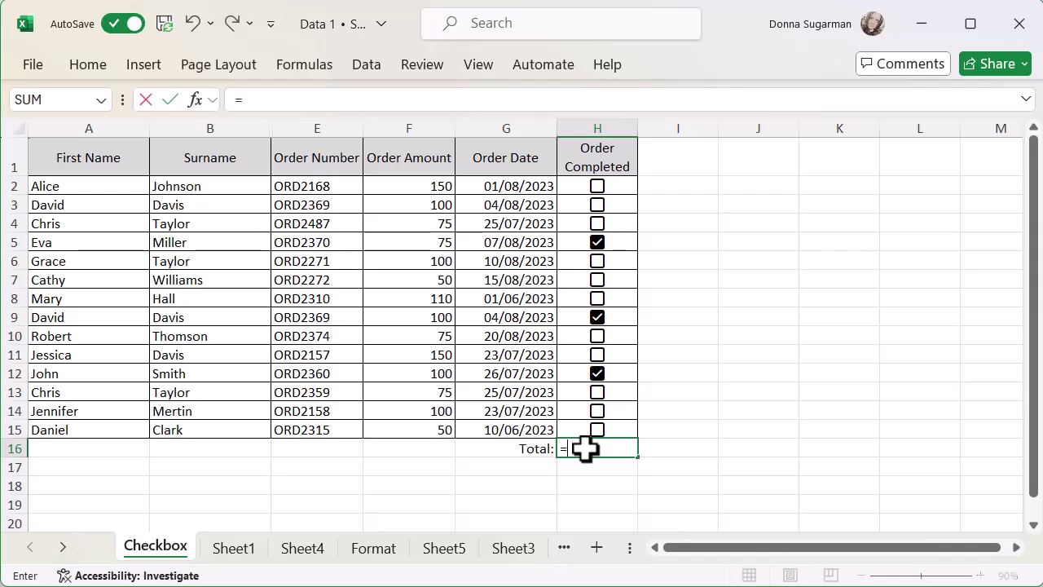
text(c)
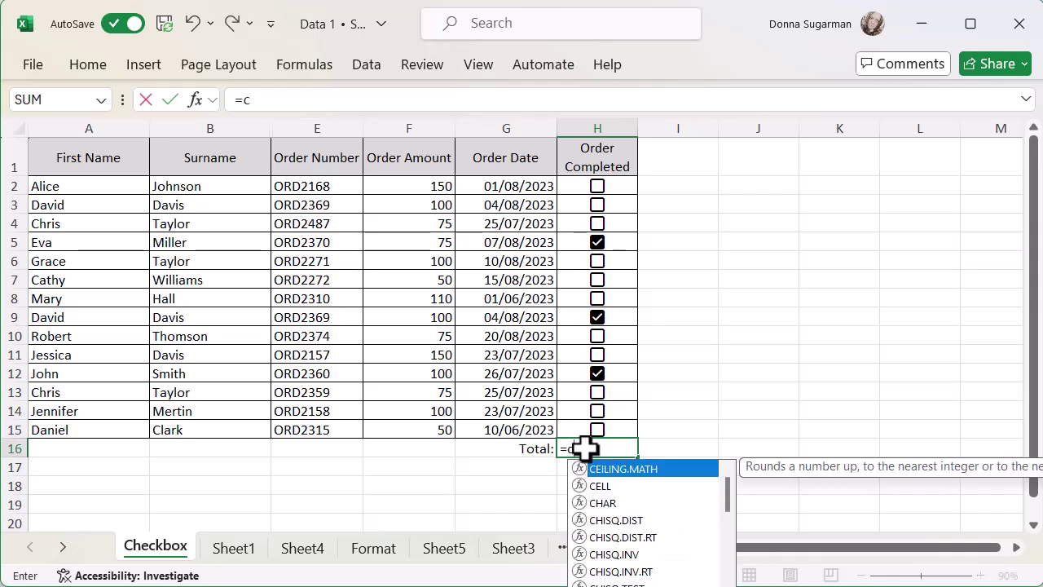
text(ount)
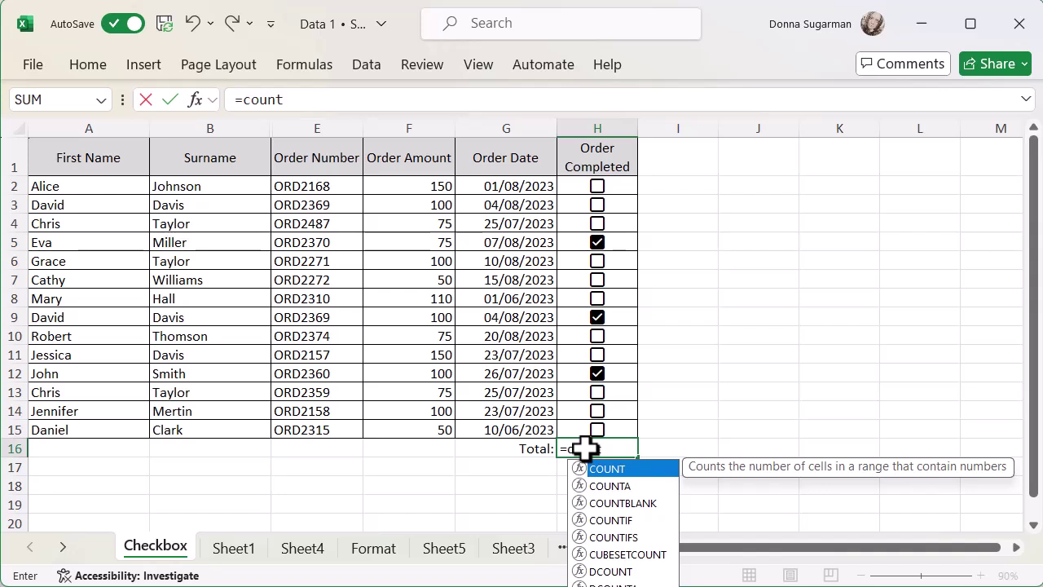
click(640, 521)
double_click(641, 520)
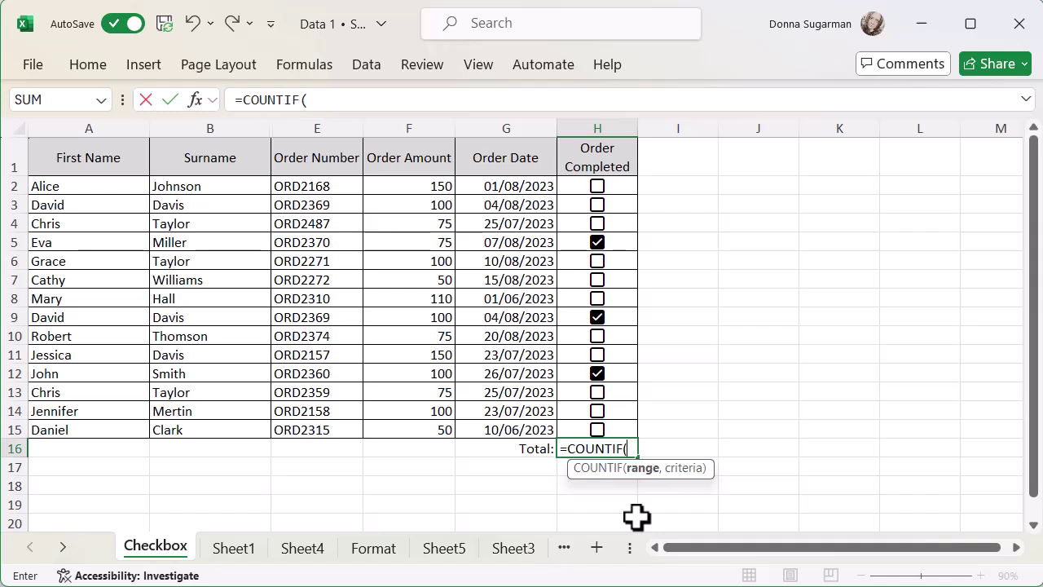
drag(625, 186, 624, 426)
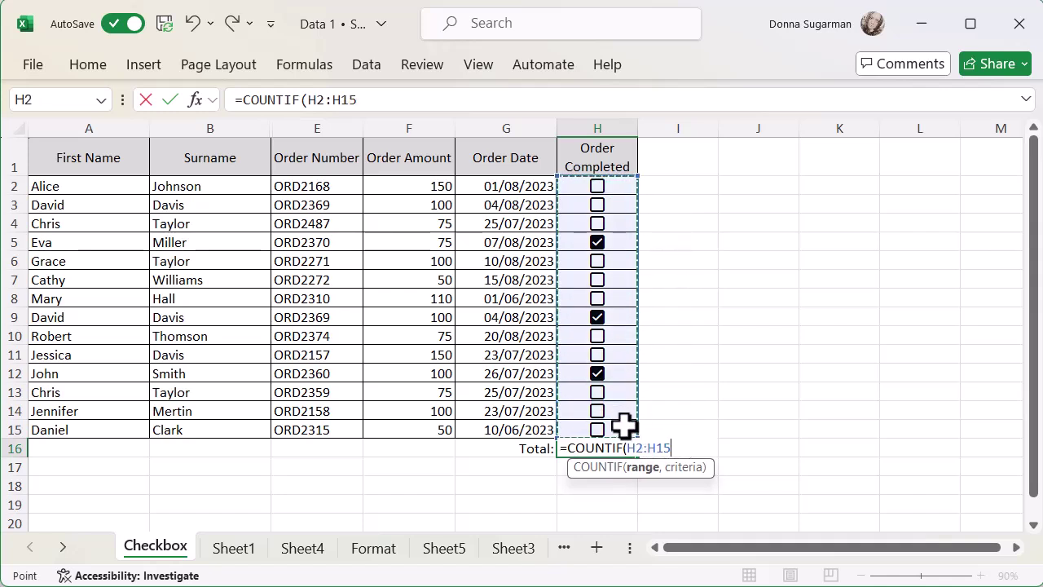
text(,)
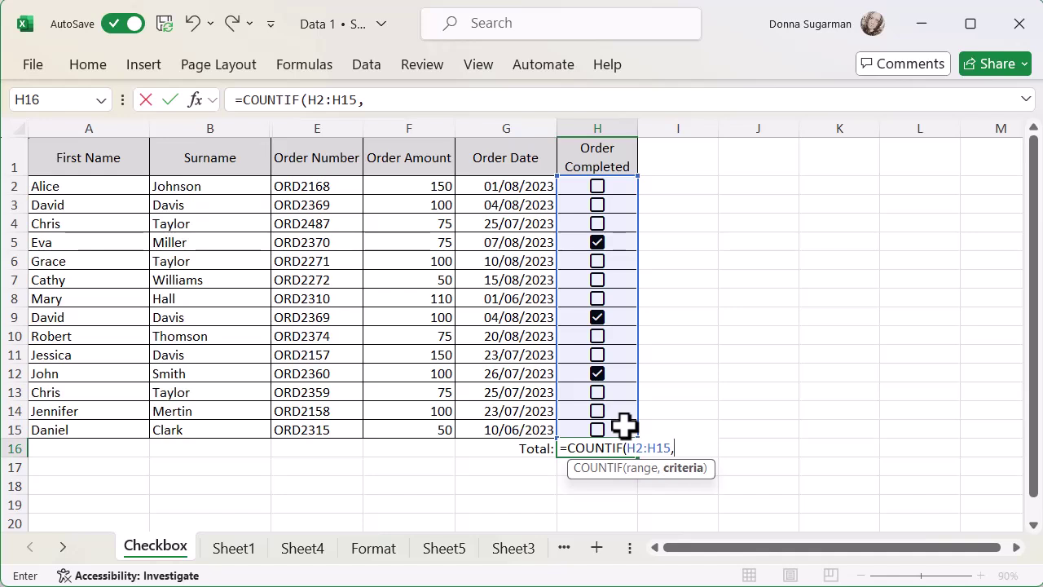
text(true)
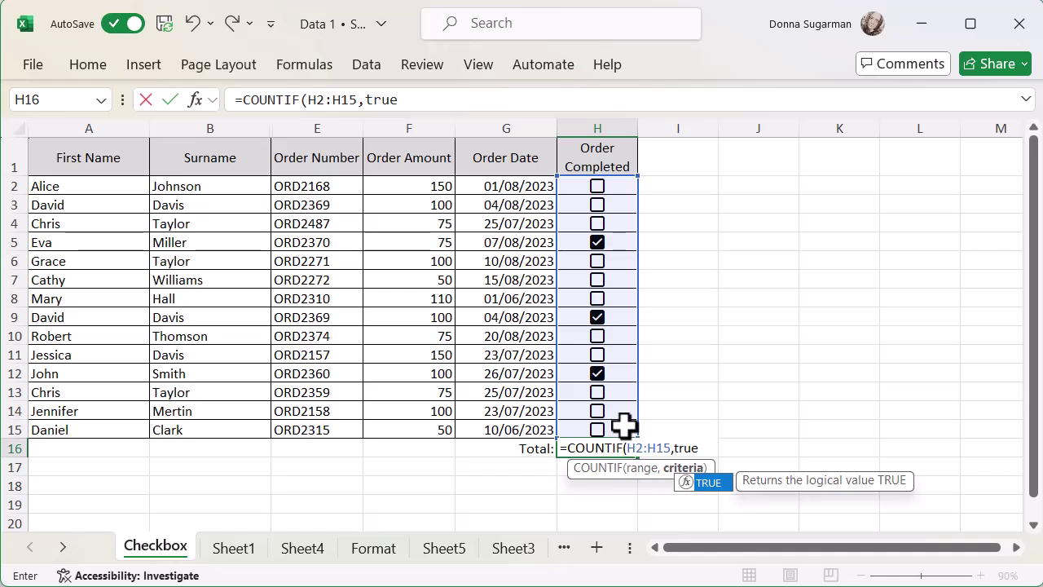
text())
key(Return)
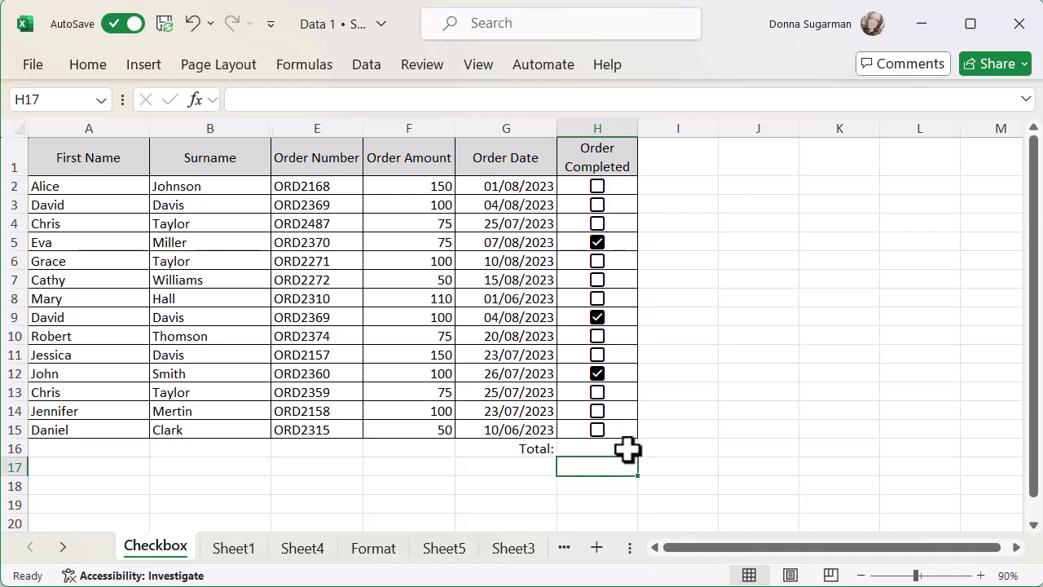
click(627, 449)
Step: Test the total by ticking H6, H10 and H14, and clearing H14, H12, H10 and H9
click(598, 262)
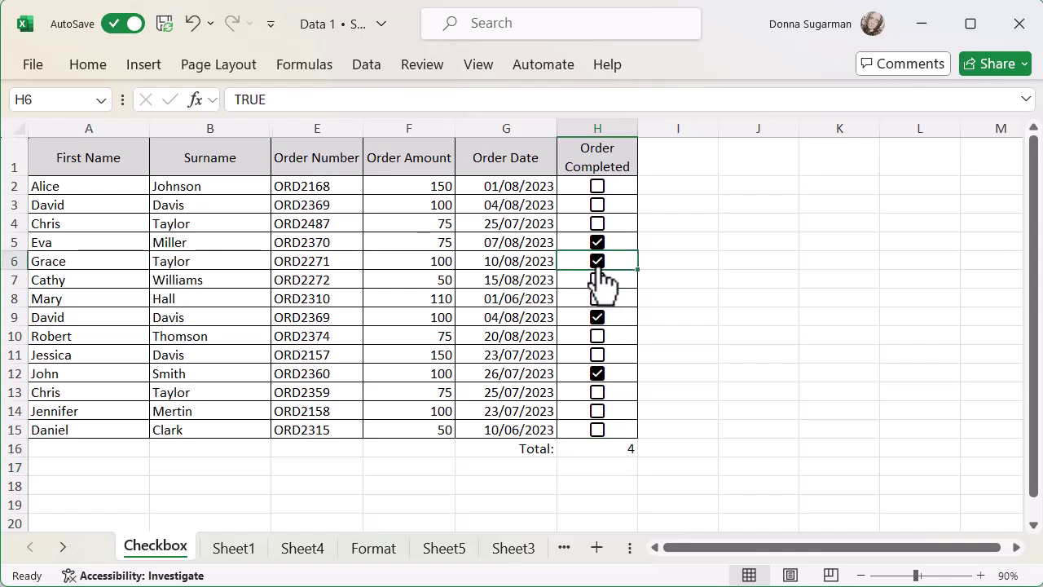
click(598, 337)
click(598, 412)
click(598, 412)
click(598, 374)
click(598, 336)
click(597, 318)
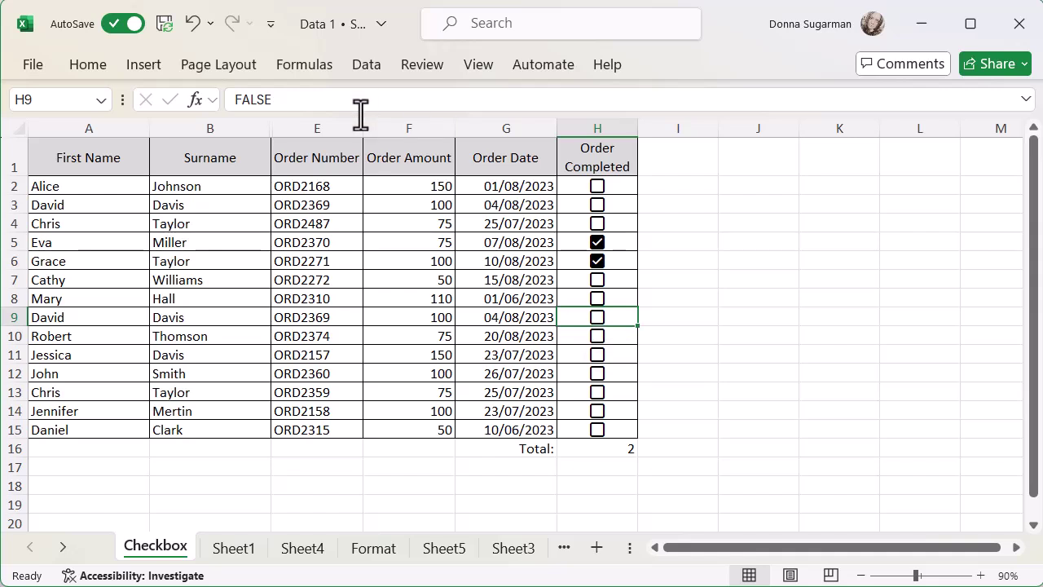
Step: Start a new conditional formatting rule for A2:H15 that uses a formula to determine which cells to format
drag(107, 190, 599, 424)
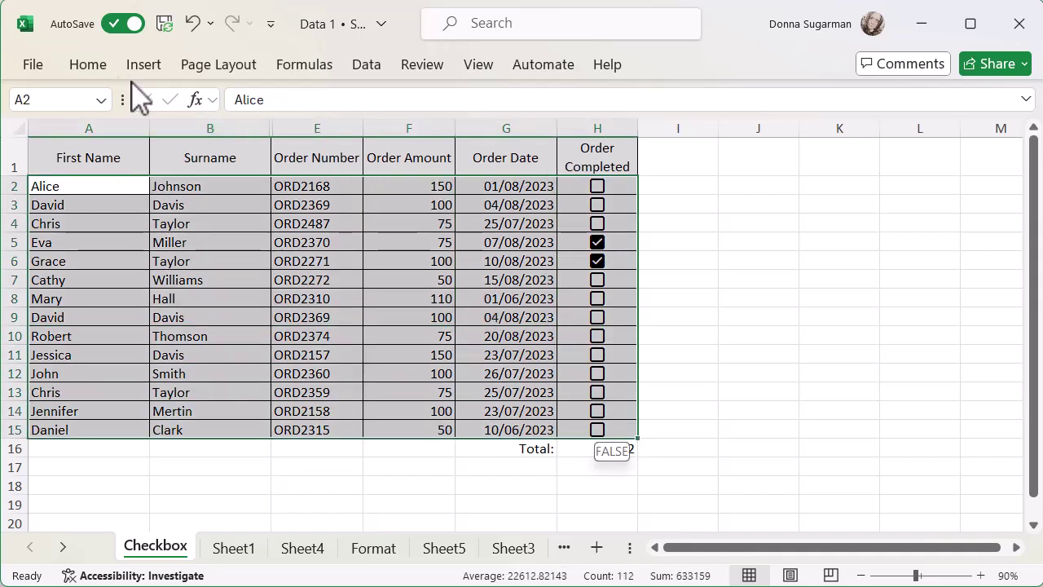
click(86, 67)
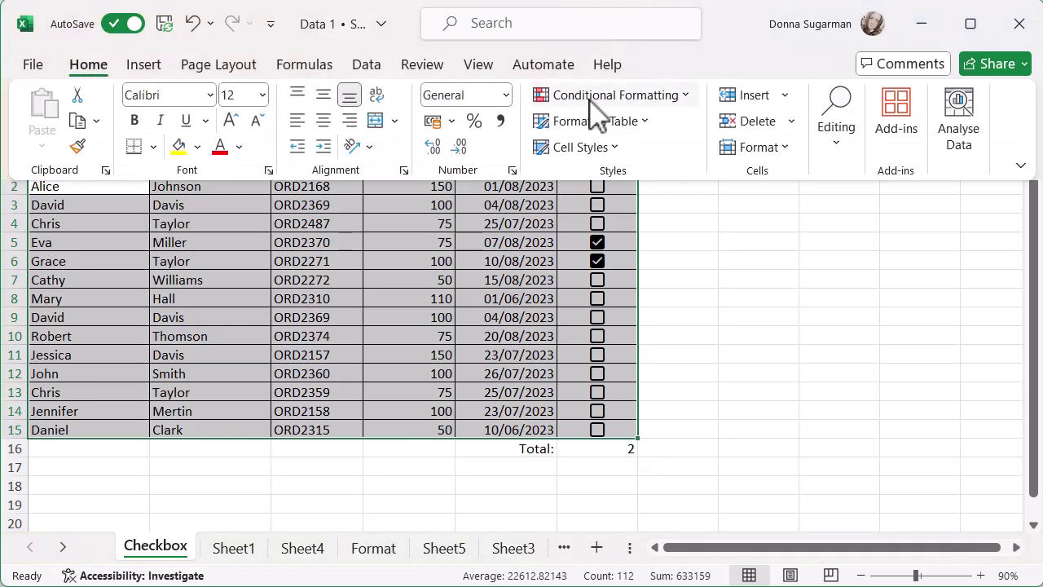
click(687, 96)
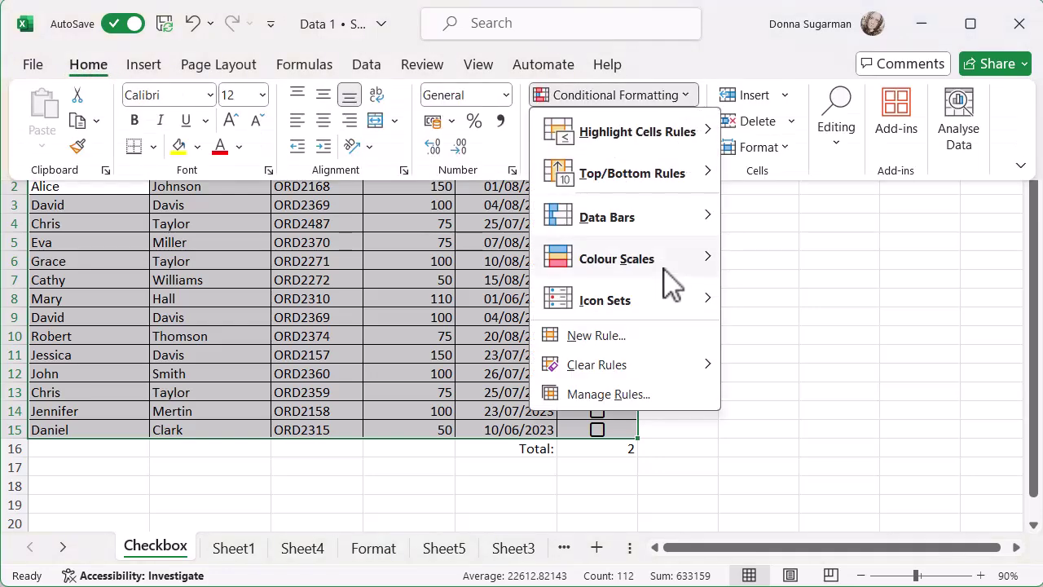
click(595, 336)
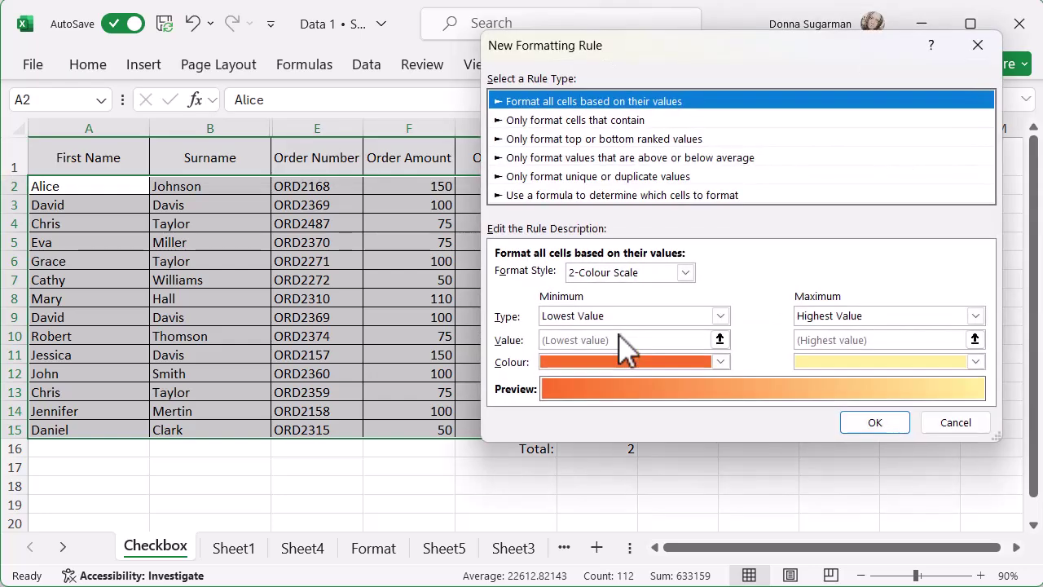
drag(694, 45, 662, 44)
click(601, 196)
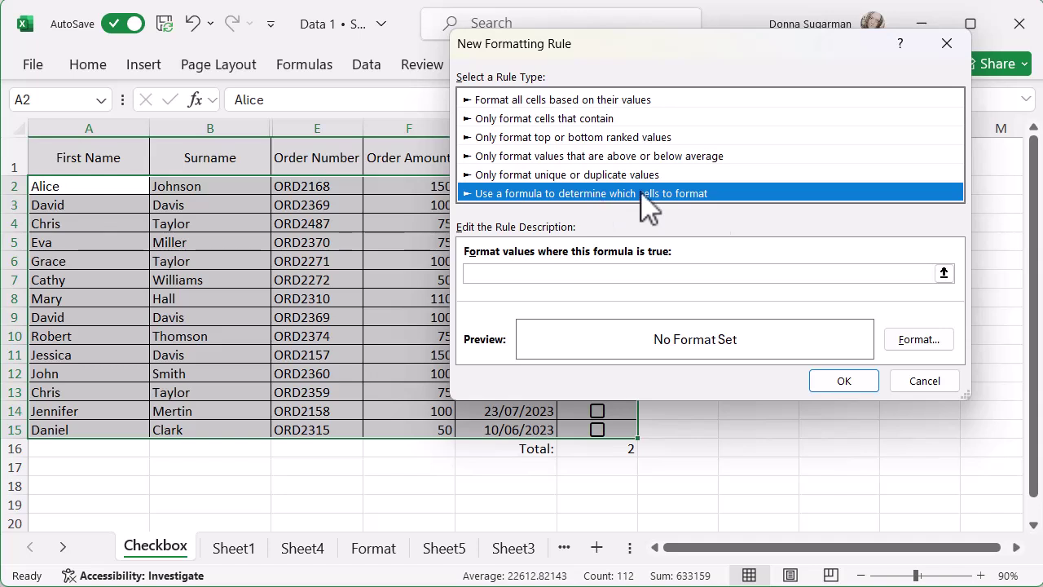
Step: Set the rule's formula to =$H2, locking only the column reference
click(515, 278)
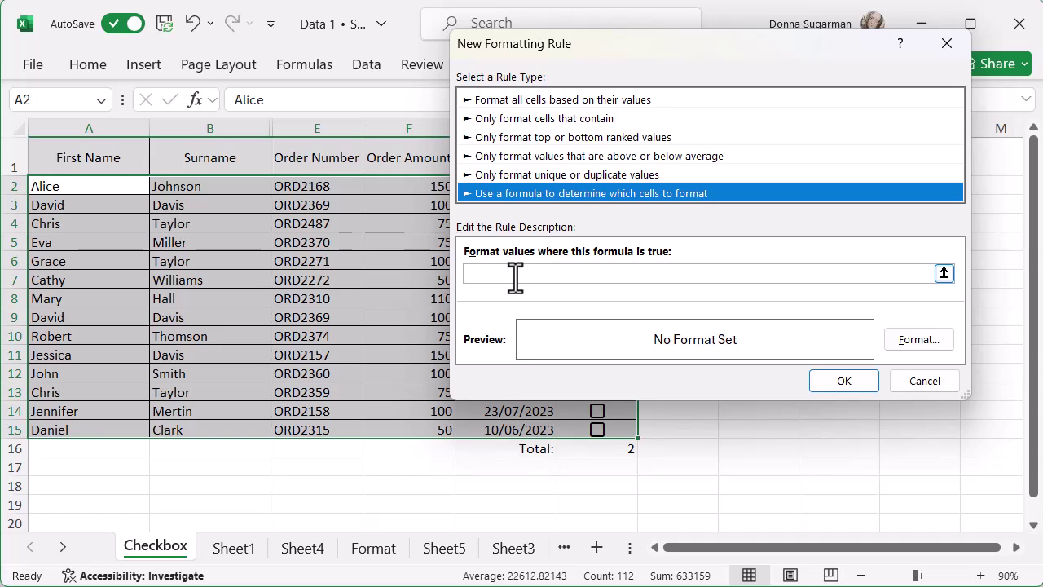
click(515, 278)
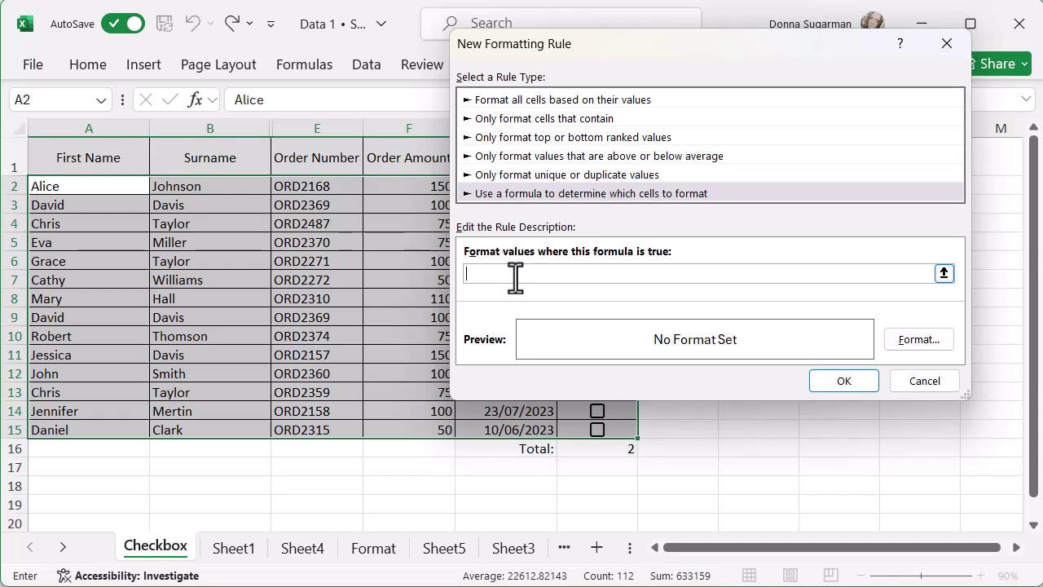
drag(590, 59, 813, 75)
text(=)
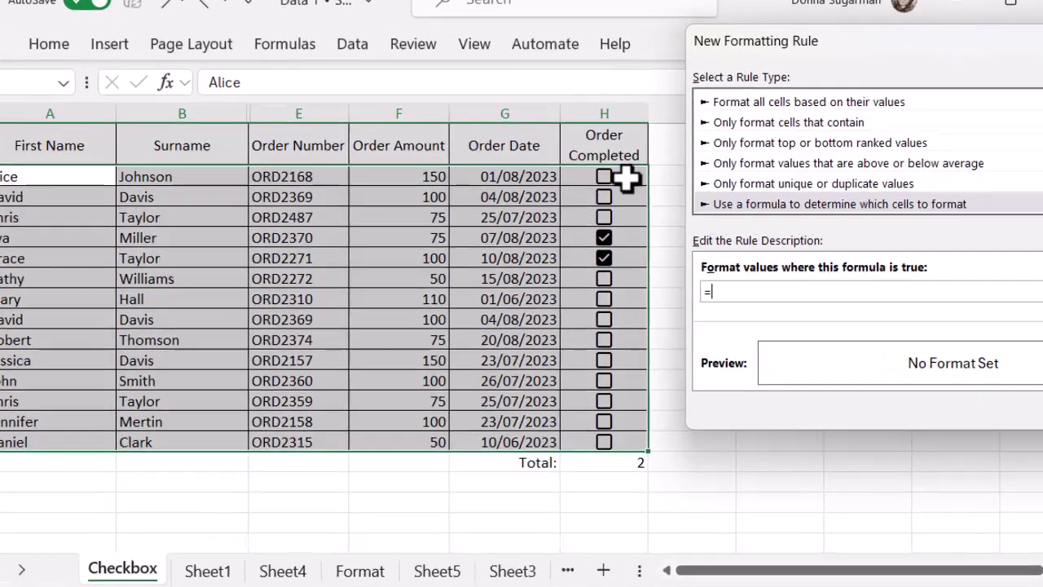
click(617, 188)
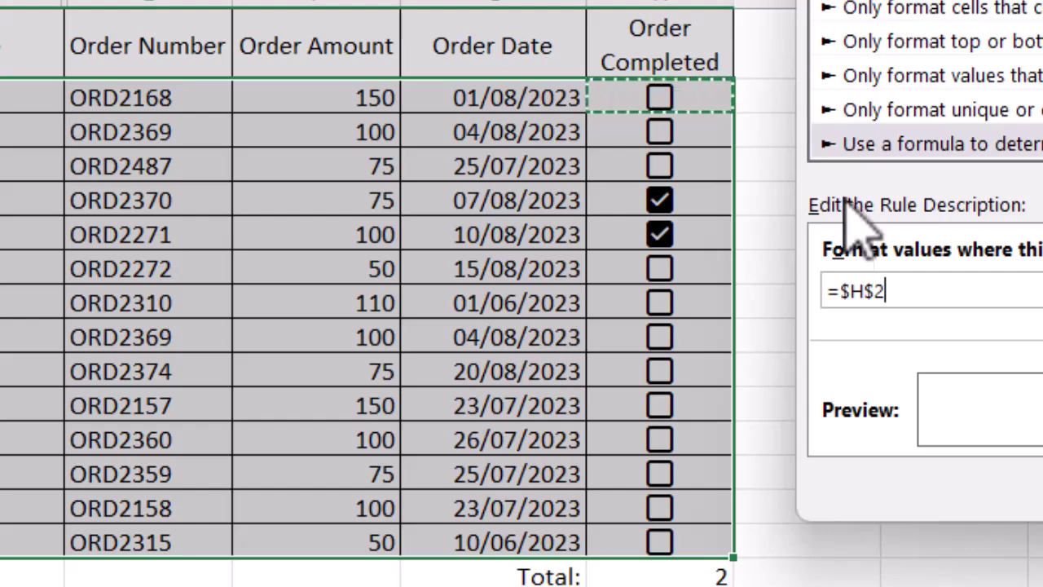
click(871, 292)
key(BackSpace)
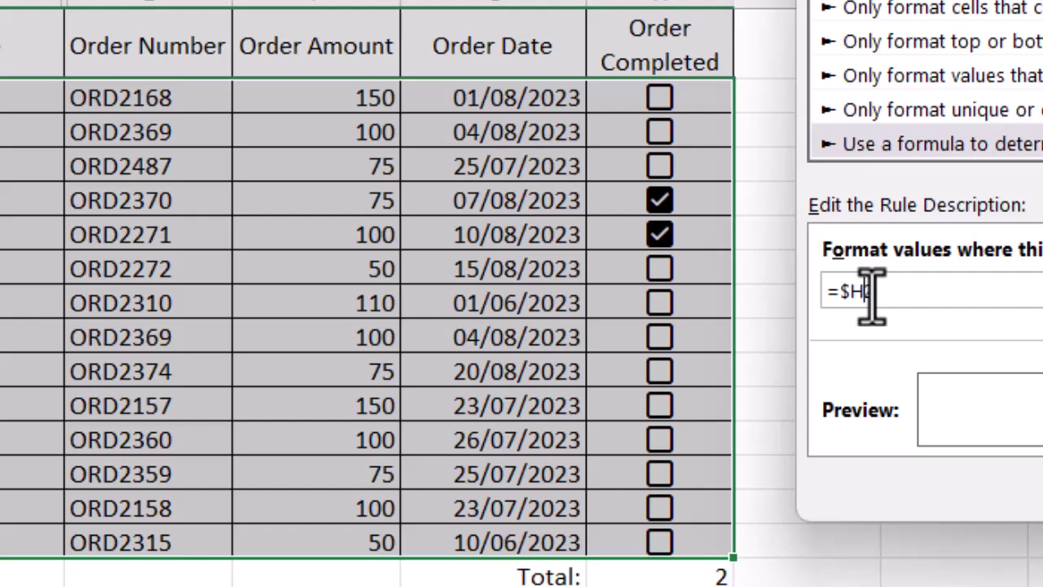
drag(962, 1, 611, 1)
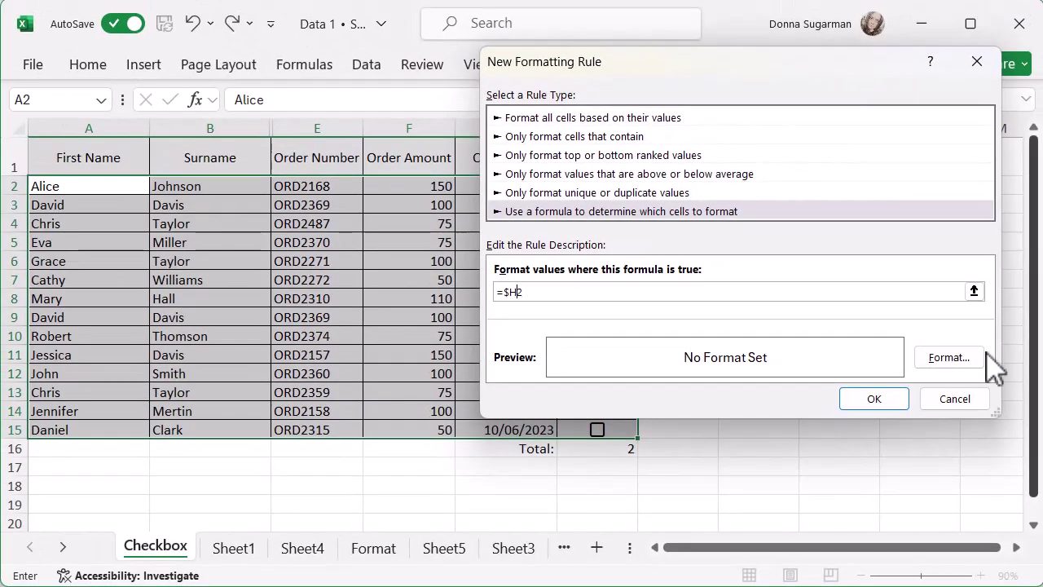
Step: Give the rule a light green background fill and apply it to the selected rows
click(959, 367)
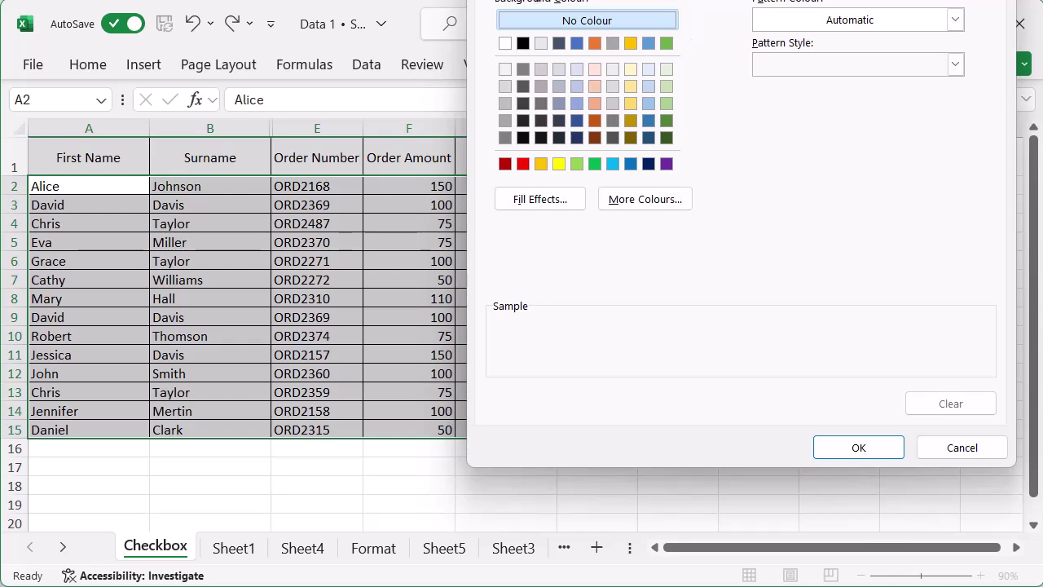
click(667, 103)
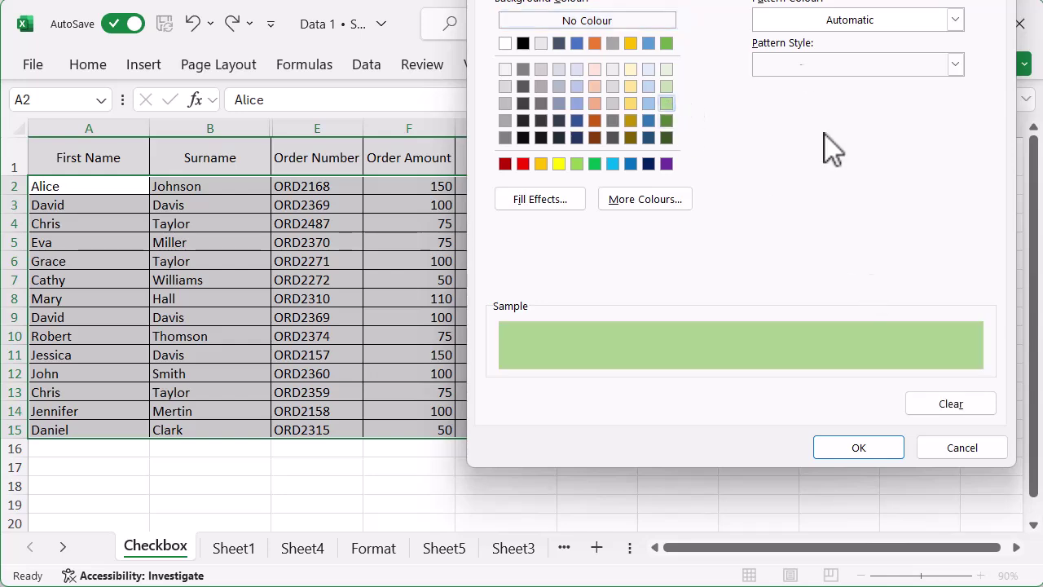
click(827, 448)
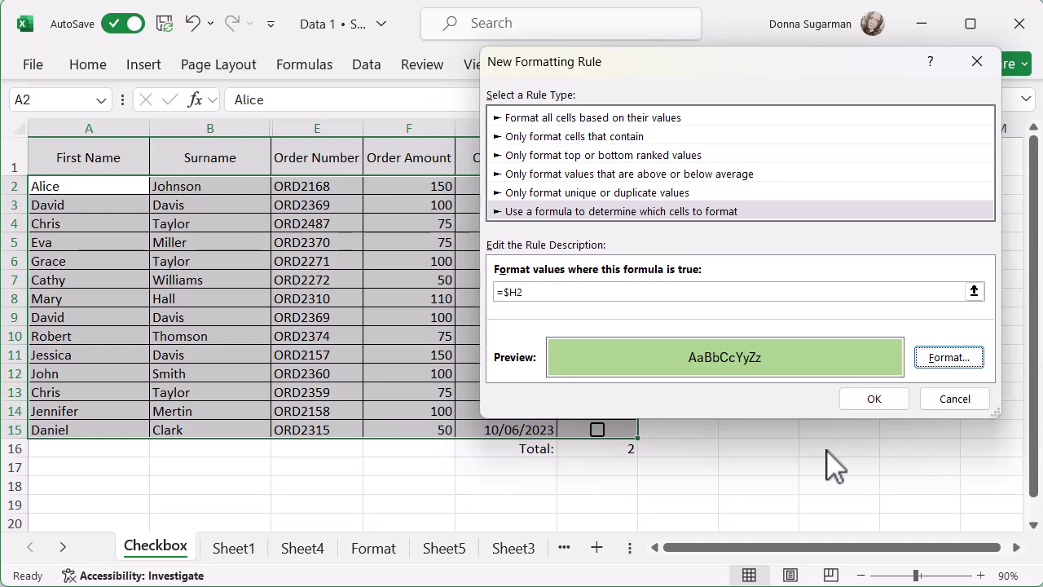
click(887, 408)
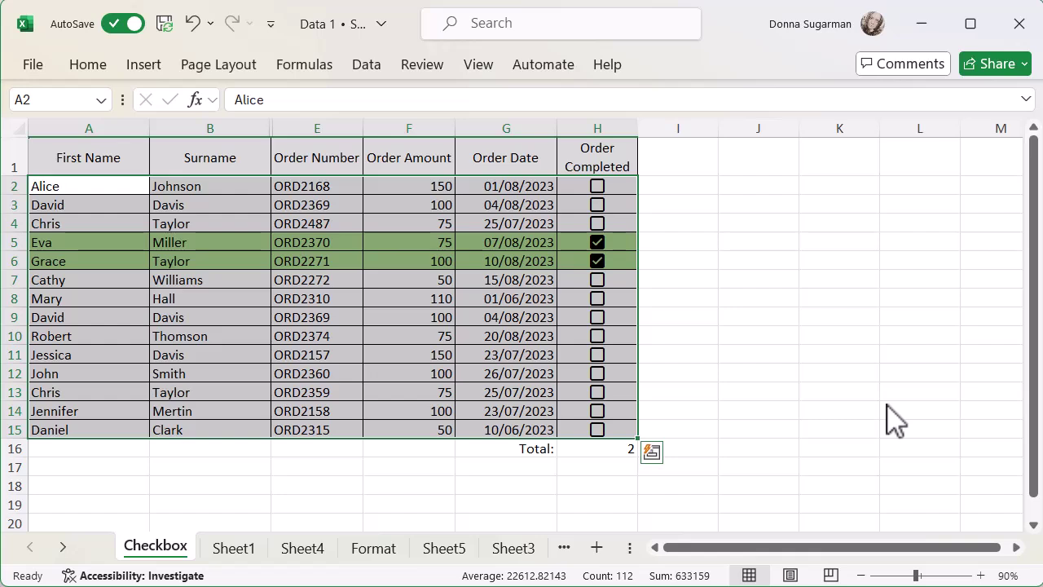
Step: Test the row highlighting by clearing the checkbox in H6 and ticking those in H10, H13, H8 and H3
click(597, 263)
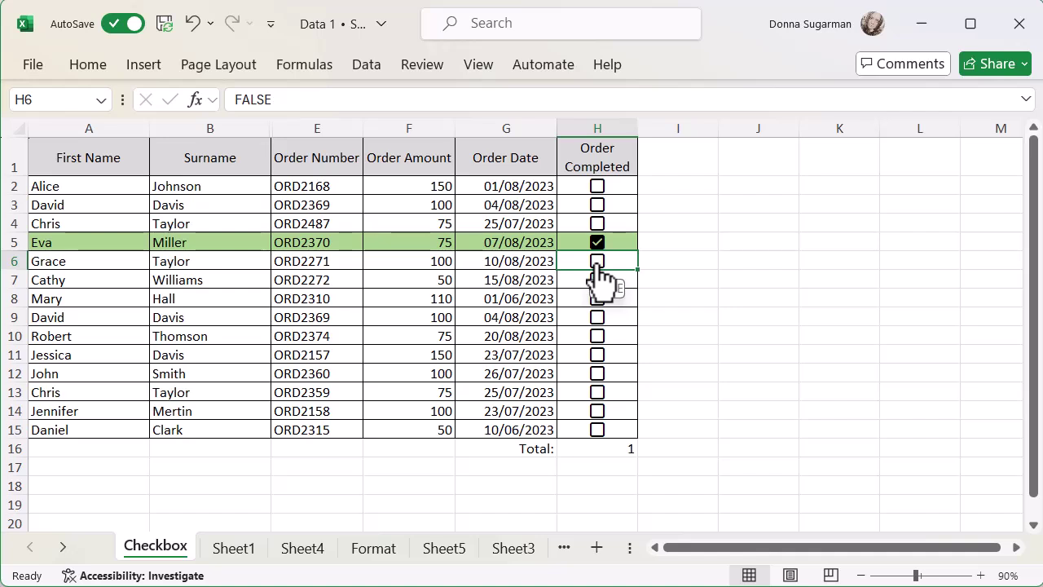
click(598, 336)
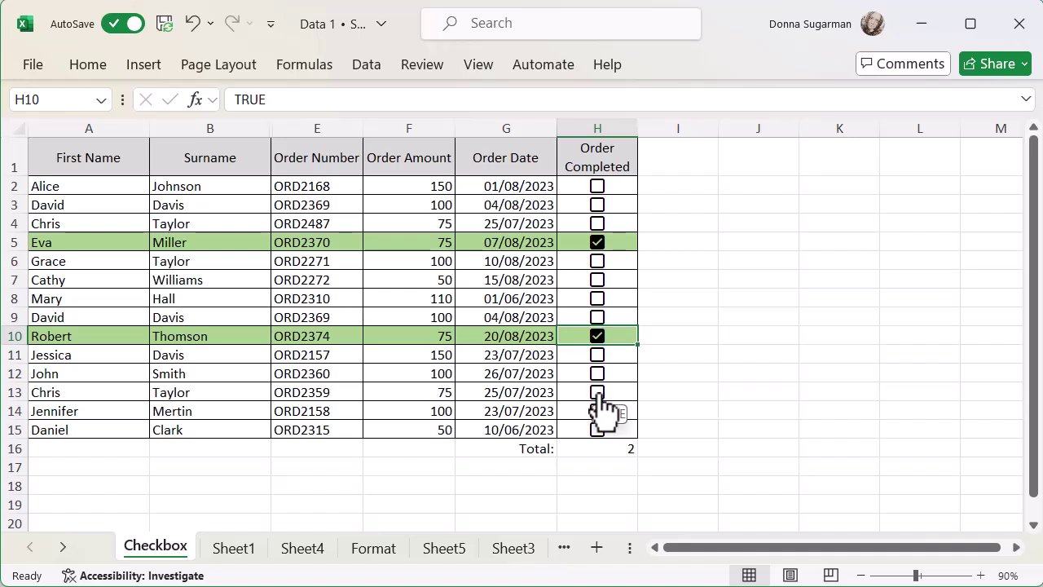
click(598, 392)
click(598, 298)
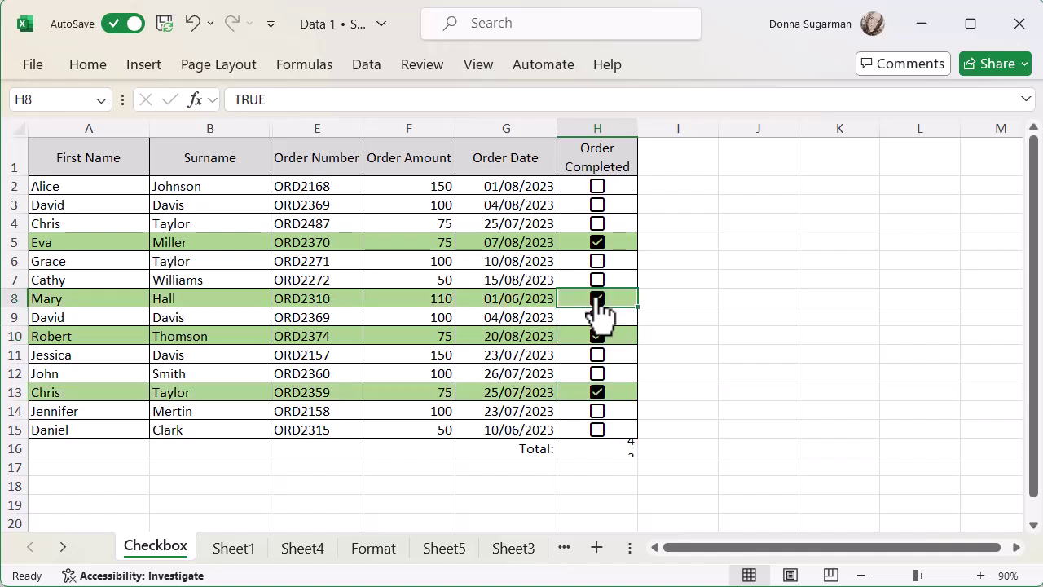
click(598, 204)
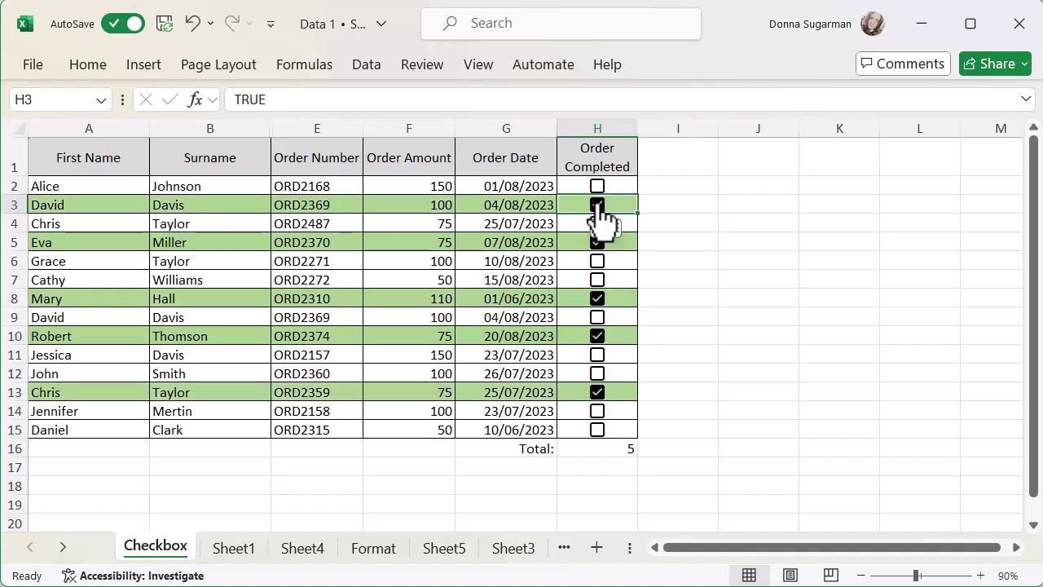